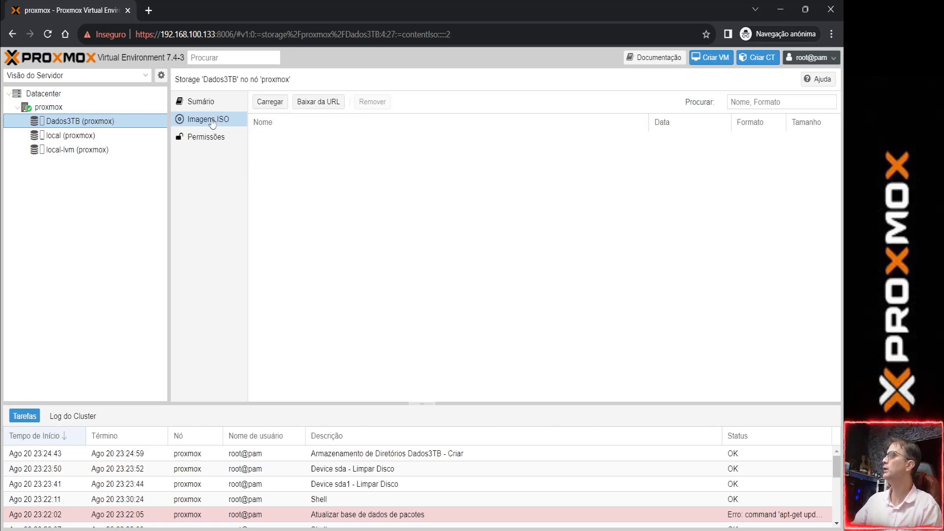
Upload WindowsServer2022AGO2023ING.iso from Downloads to the Dados3TB ISO images, and close the task viewer once the copy finishes.
click(270, 101)
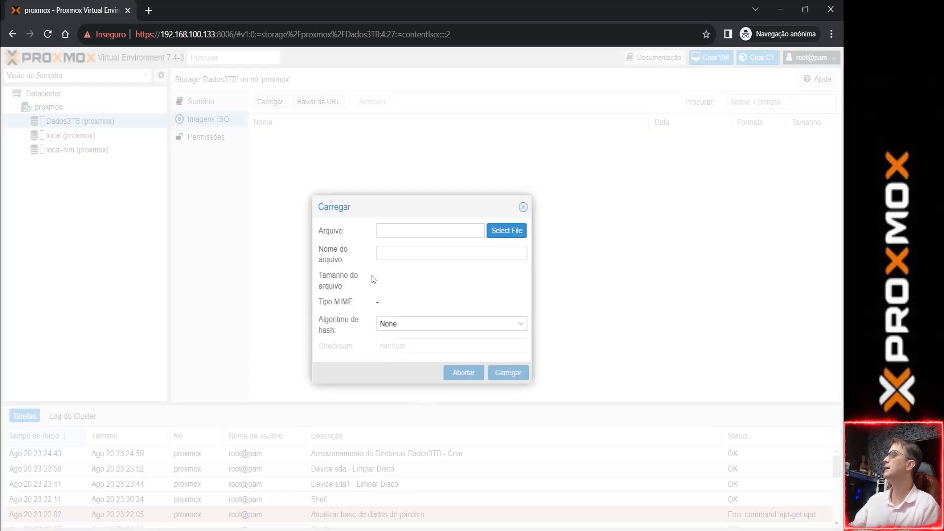
click(501, 234)
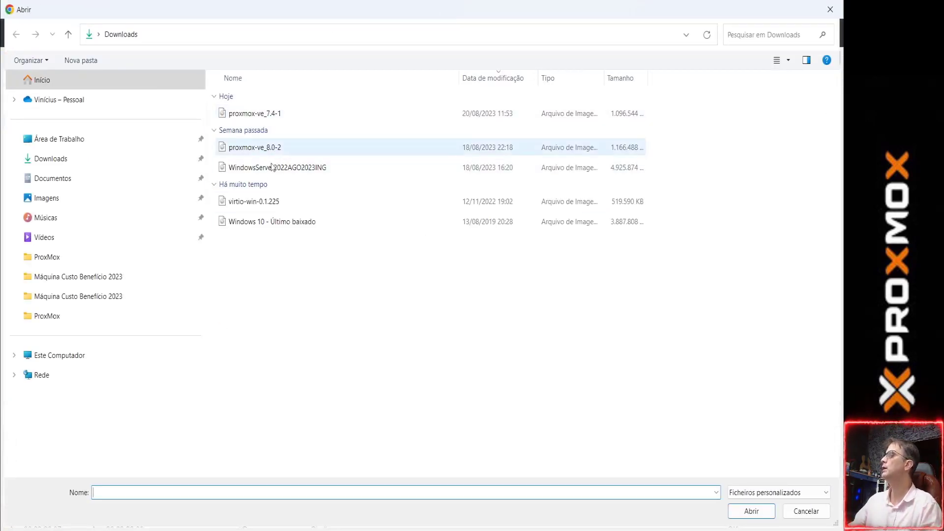
click(276, 165)
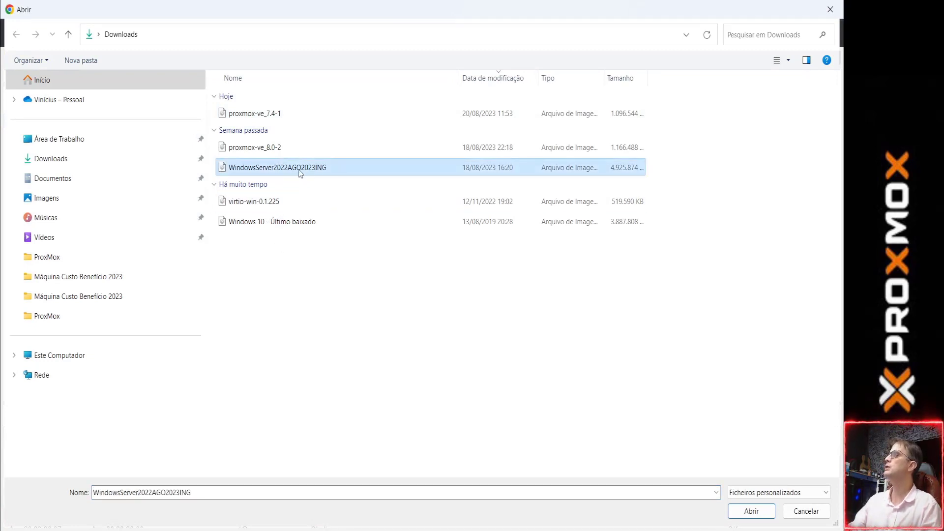
double_click(313, 173)
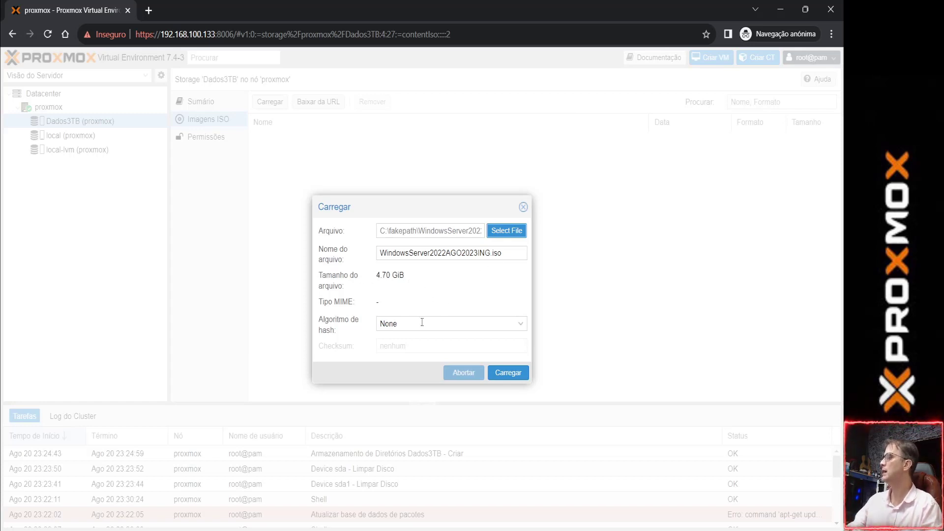
click(509, 373)
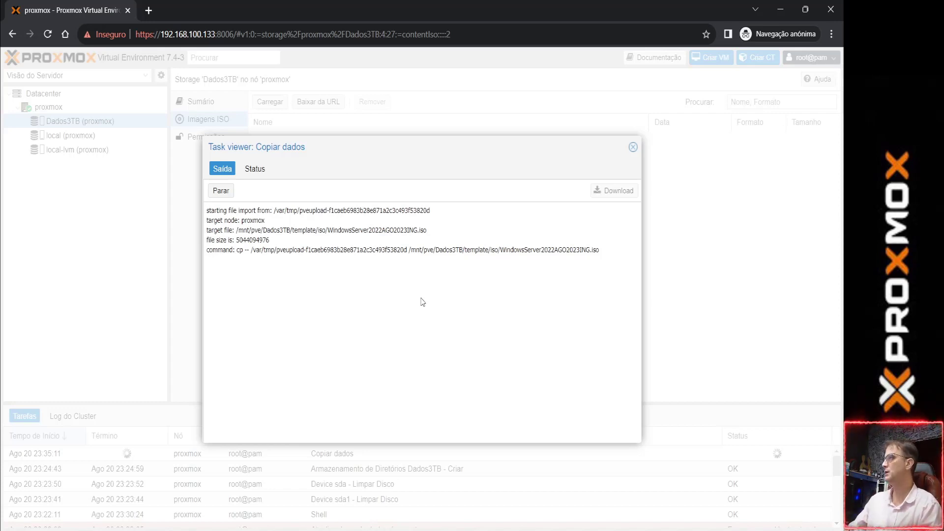
drag(603, 239, 263, 230)
click(270, 272)
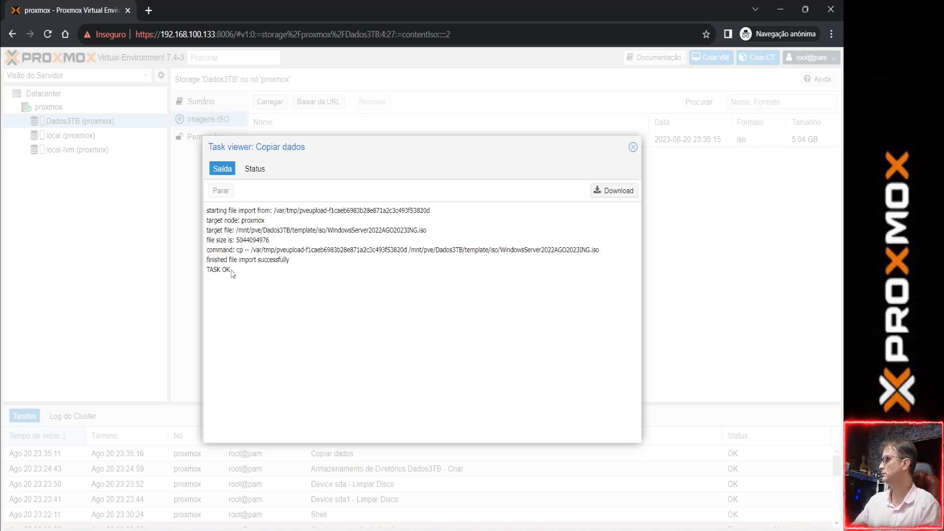
triple_click(232, 273)
click(310, 277)
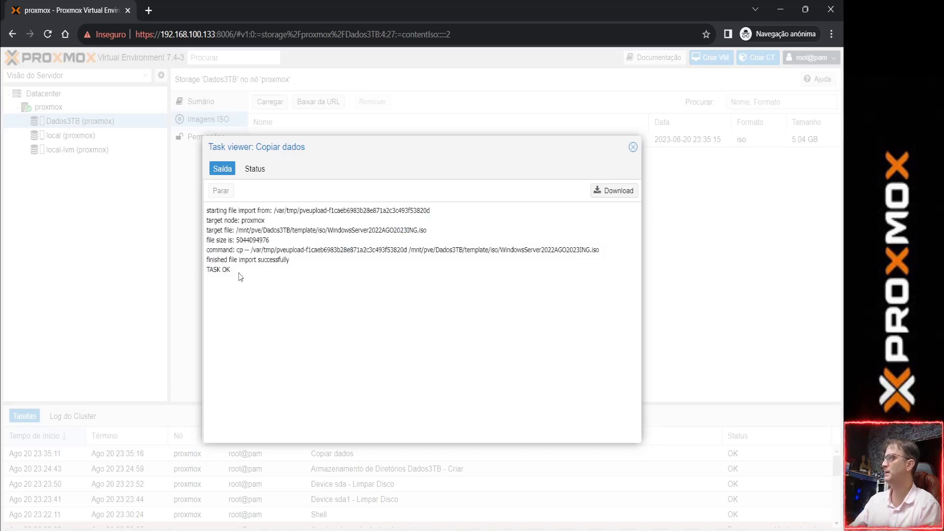
click(633, 147)
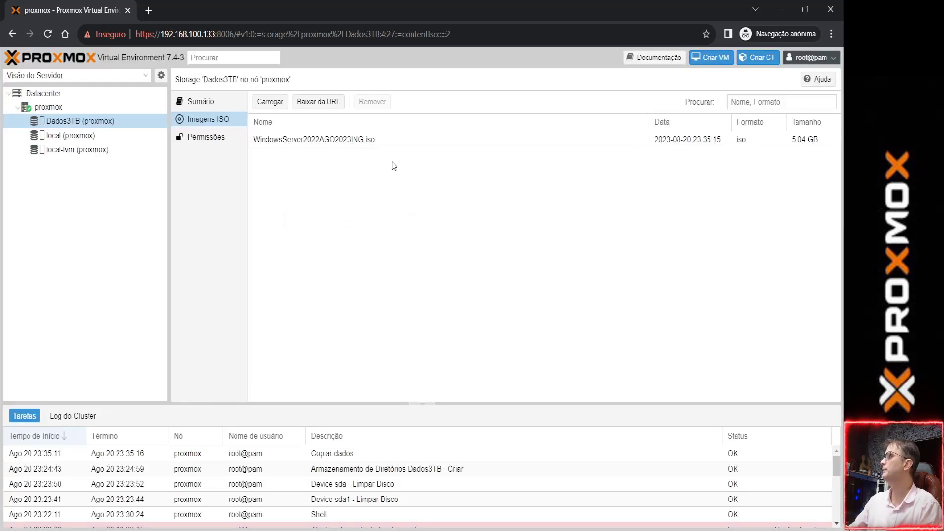
Upload virtio-win-0.1.225.iso from Downloads to the Dados3TB ISO images and close the task viewer once the copy finishes.
click(271, 103)
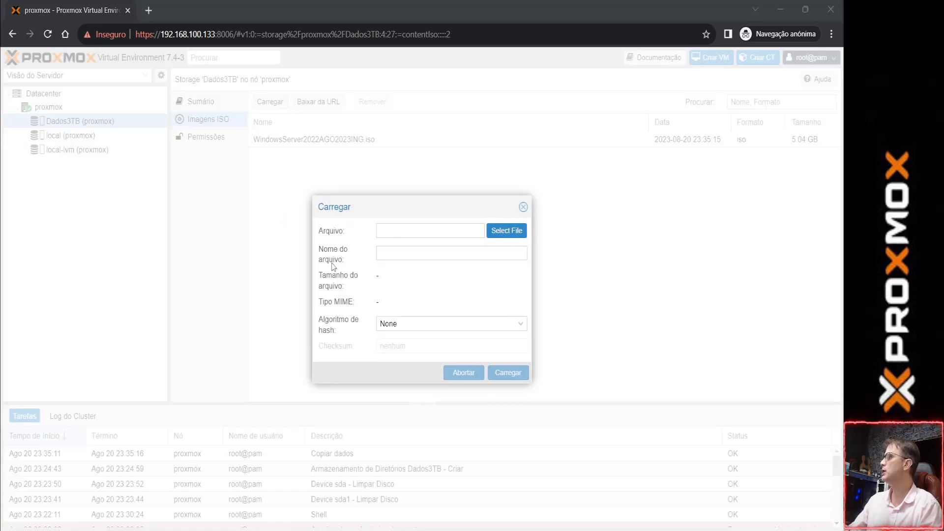
click(507, 231)
click(260, 206)
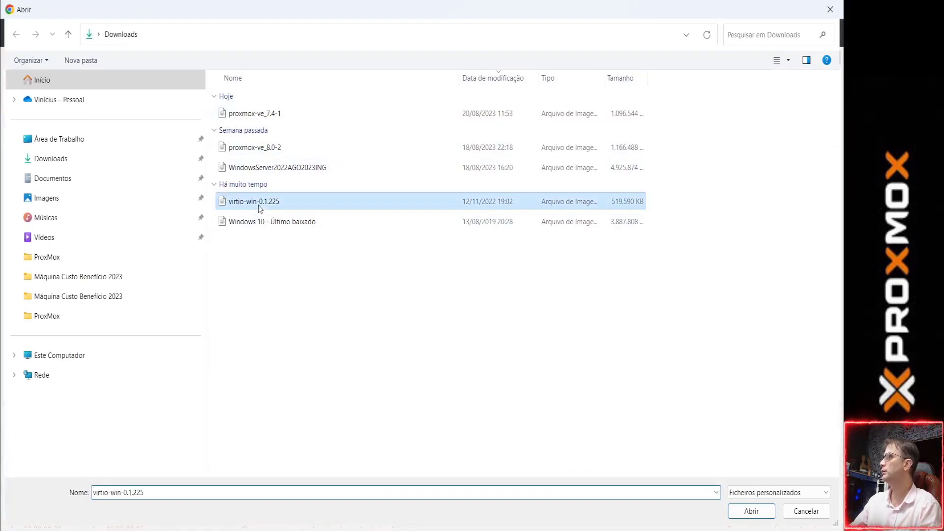
double_click(260, 206)
click(514, 382)
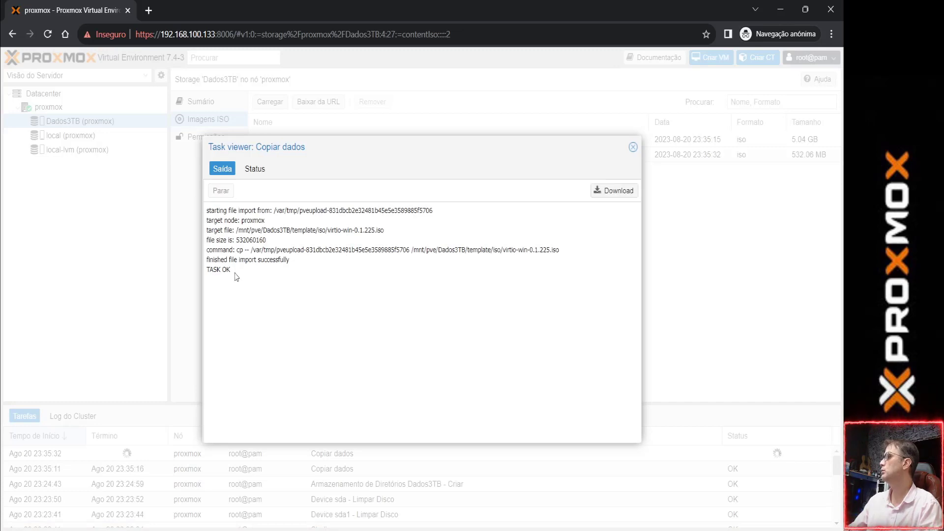
triple_click(236, 275)
click(633, 147)
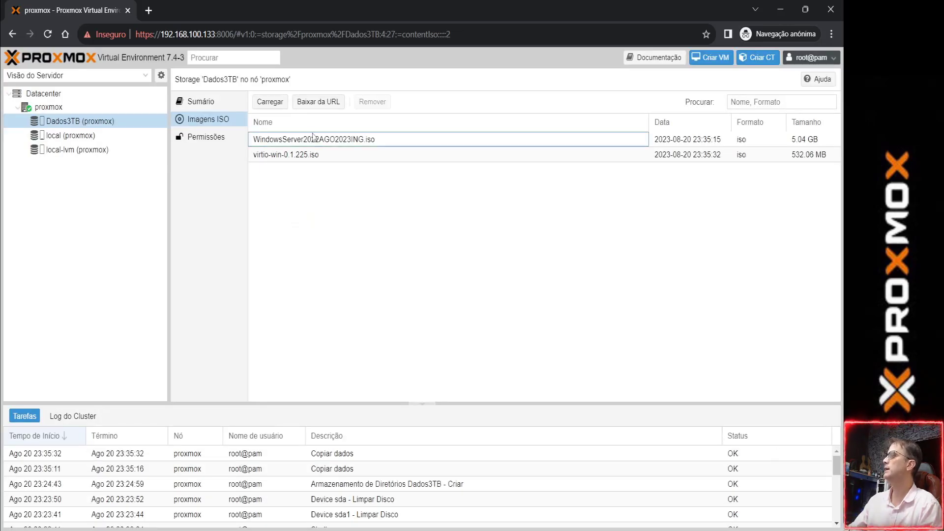
Begin creating a virtual machine on the proxmox node and name it Server1.
click(48, 108)
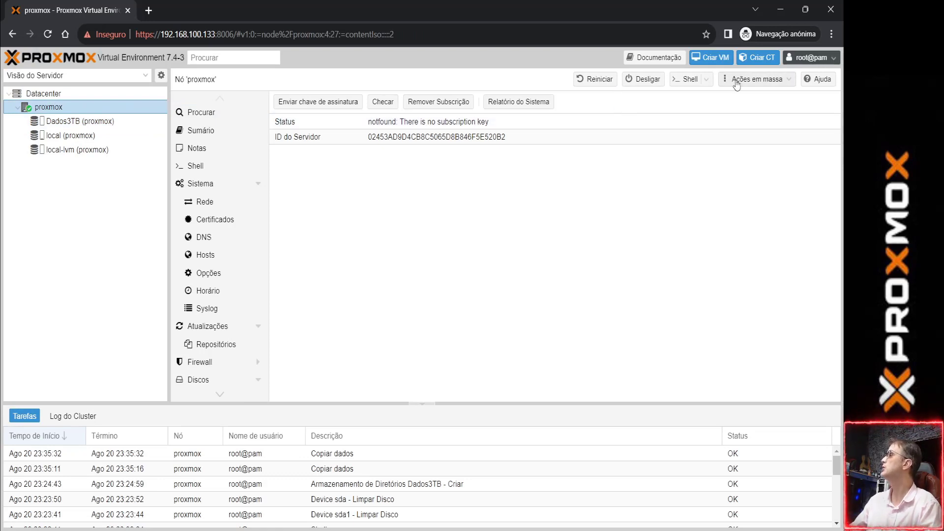
click(712, 57)
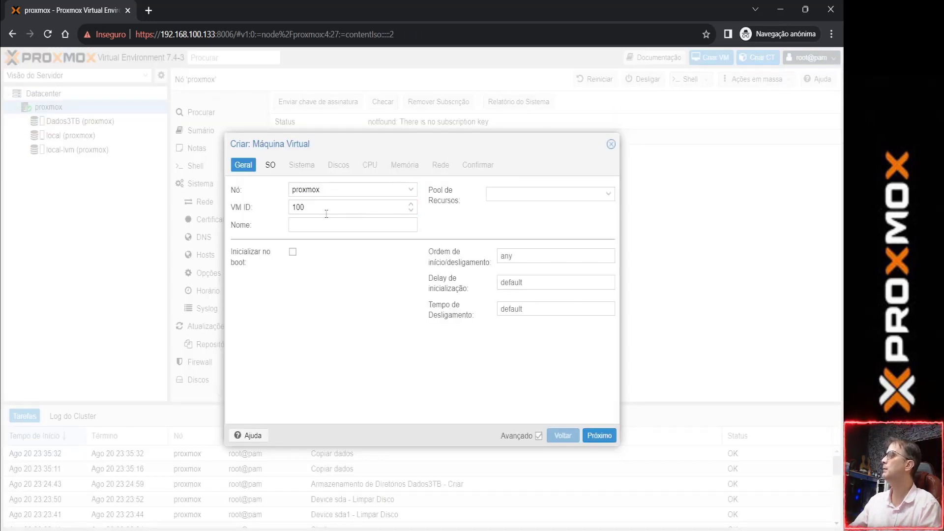
drag(343, 210, 270, 206)
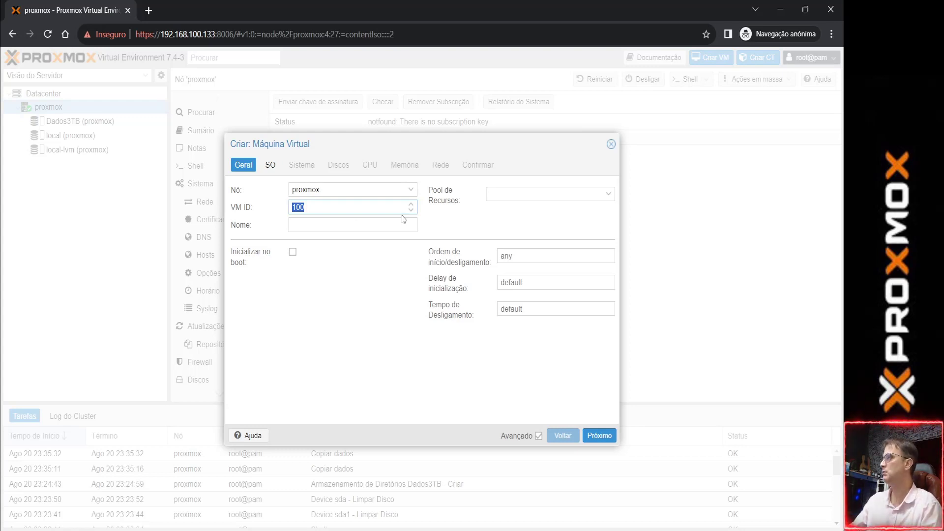
click(318, 213)
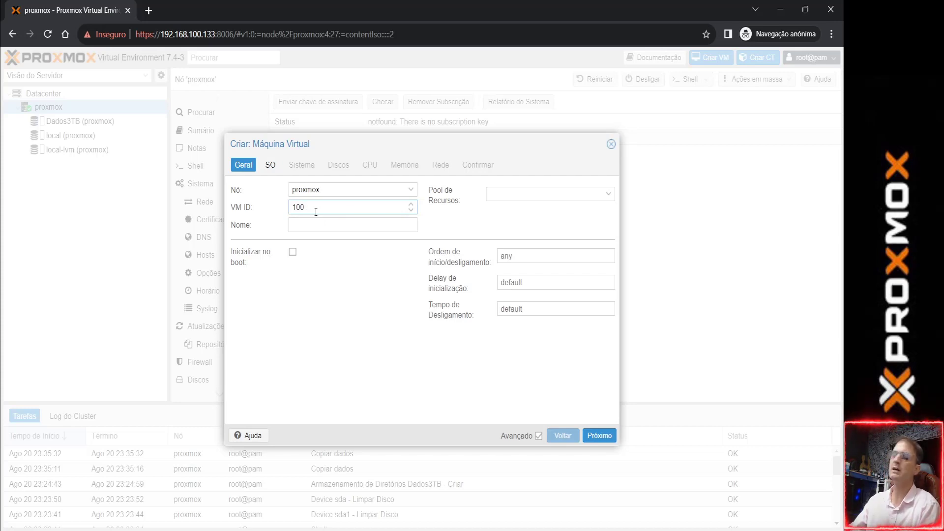
click(314, 229)
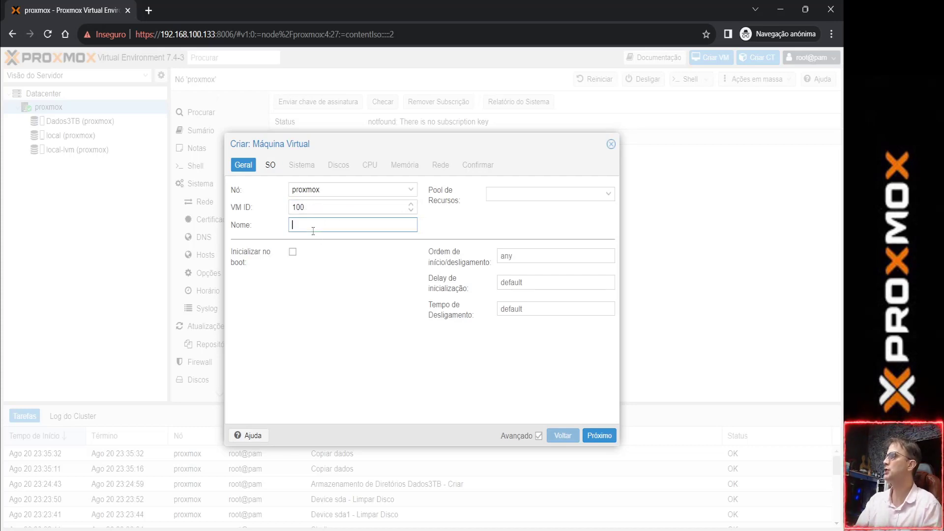
text(Server1)
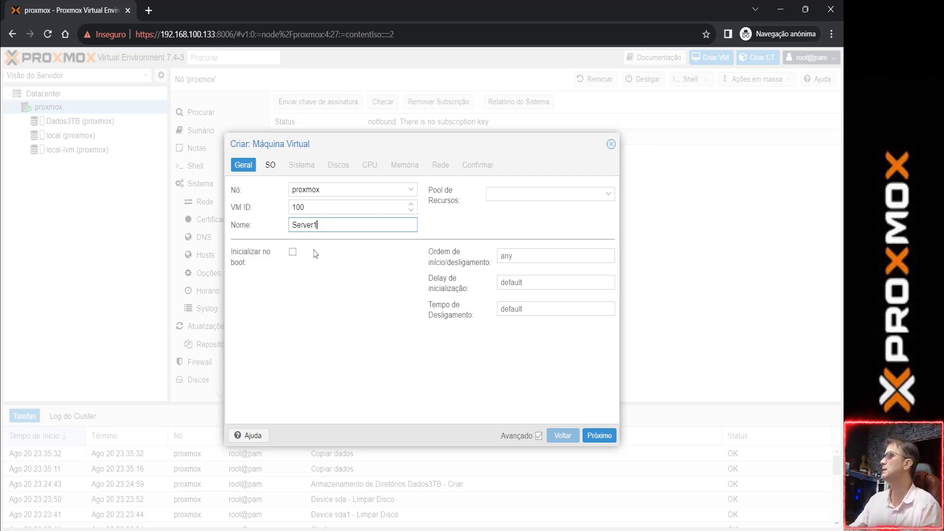
Enable starting the virtual machine at boot and leave its resource pool empty.
click(292, 254)
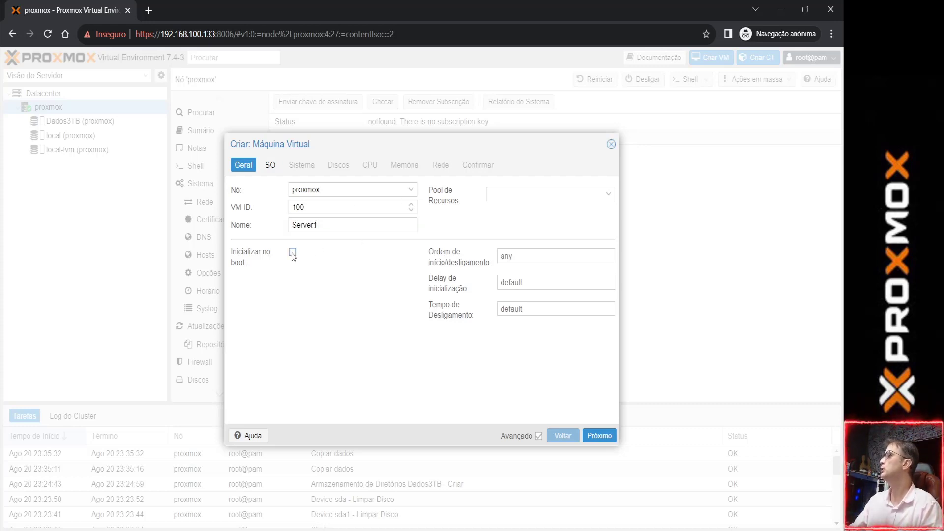
click(609, 195)
click(546, 216)
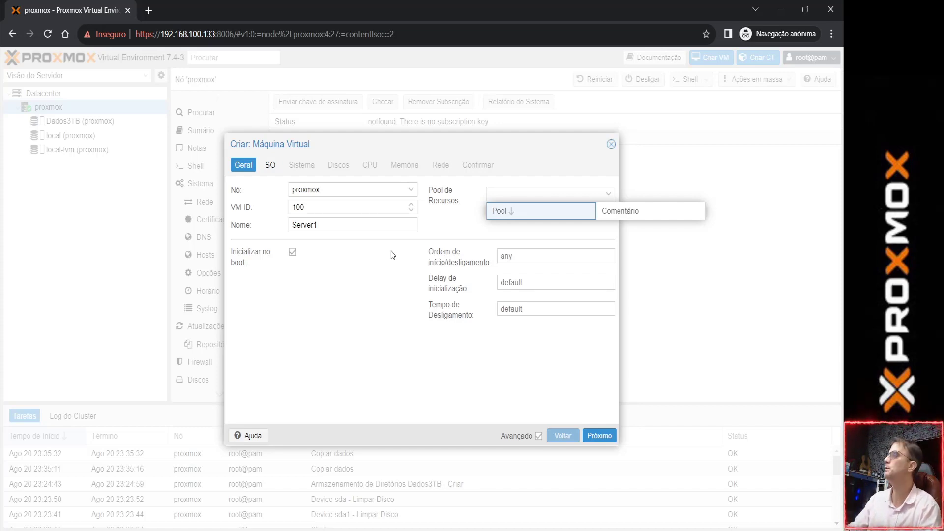
click(329, 326)
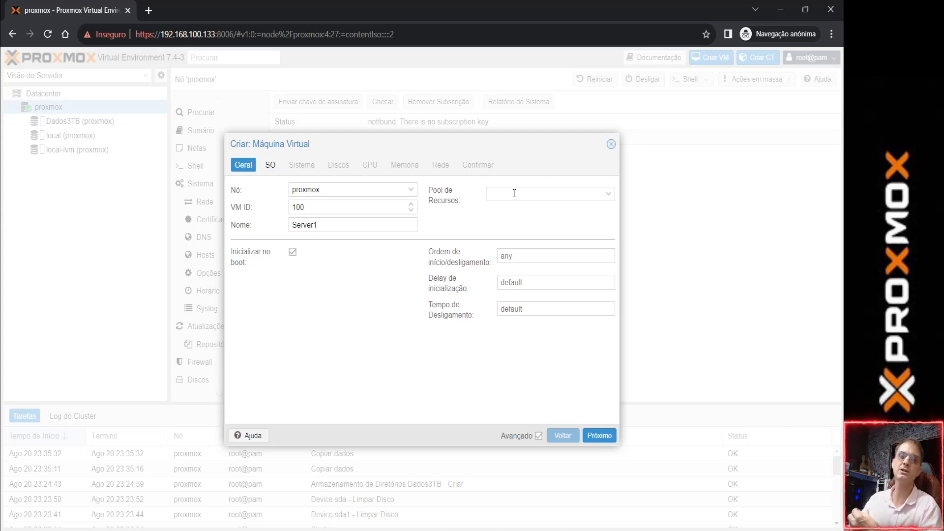
Choose WindowsServer2022AGO2023ING.iso as the installation image and set the guest system to Microsoft Windows, version 11/2022.
click(271, 165)
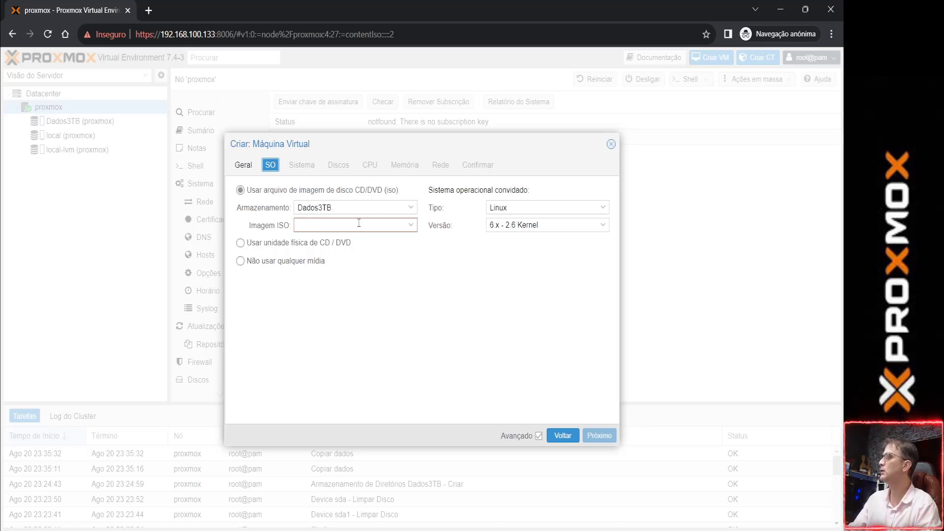
click(411, 226)
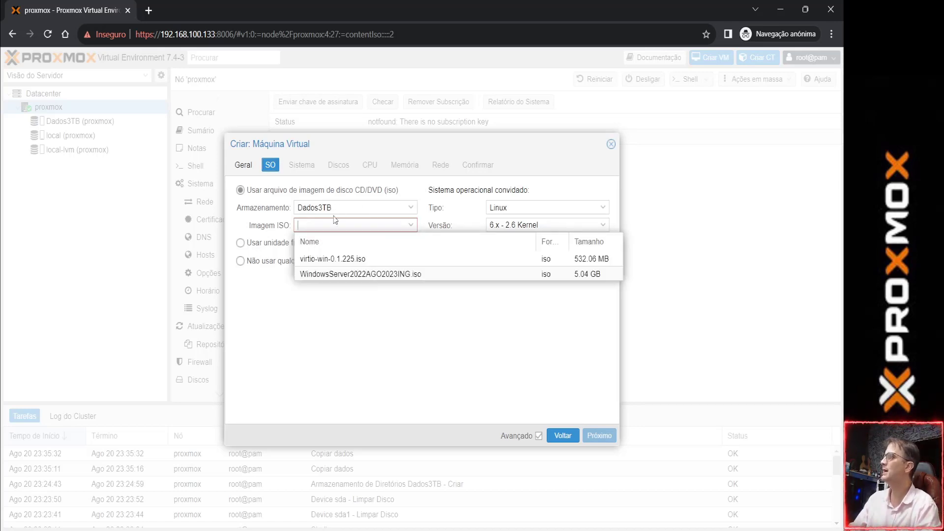
click(364, 274)
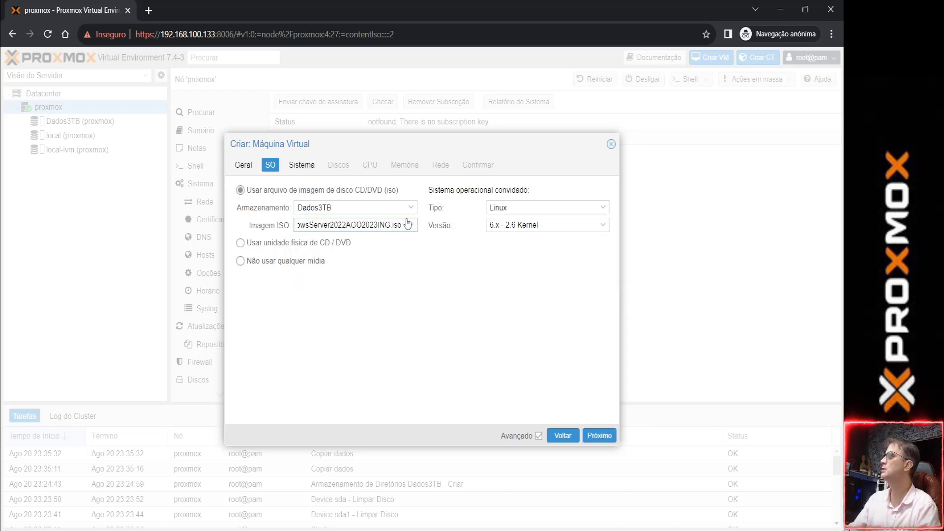
click(603, 209)
click(574, 240)
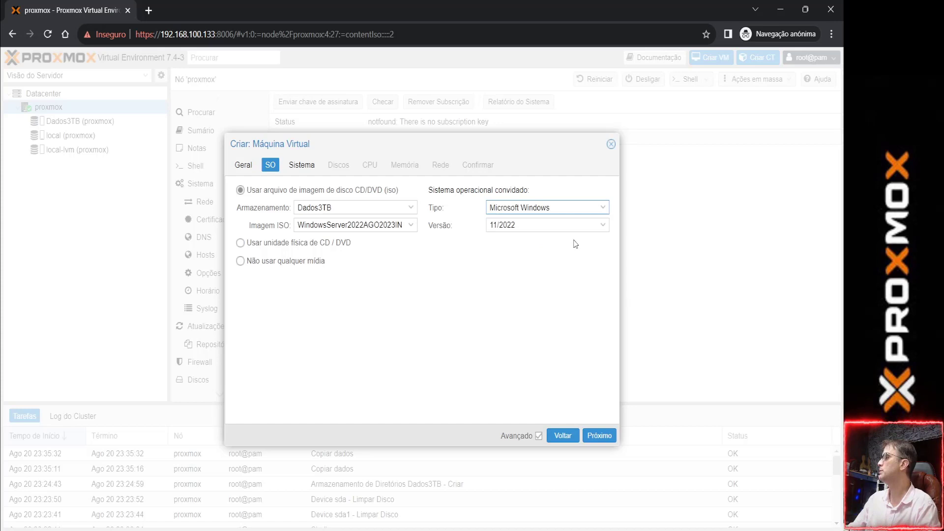
click(604, 225)
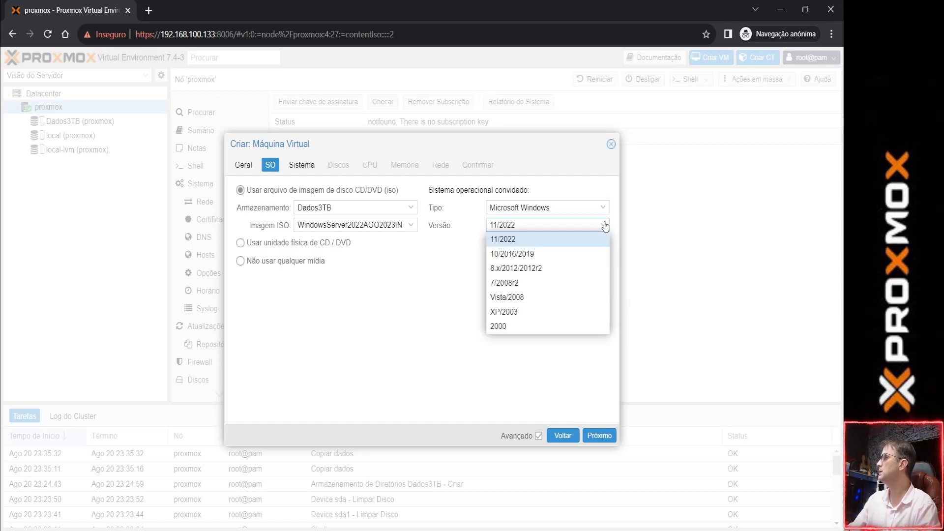
click(518, 241)
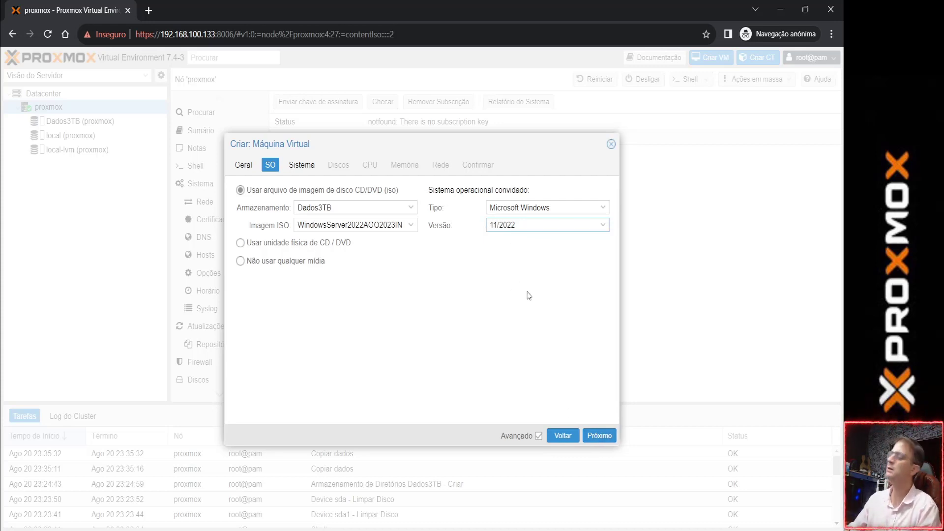
In the VM's system settings, set the graphics card to VirtIO-GPU, keep machine type q35, and set the TPM storage to local.
click(589, 433)
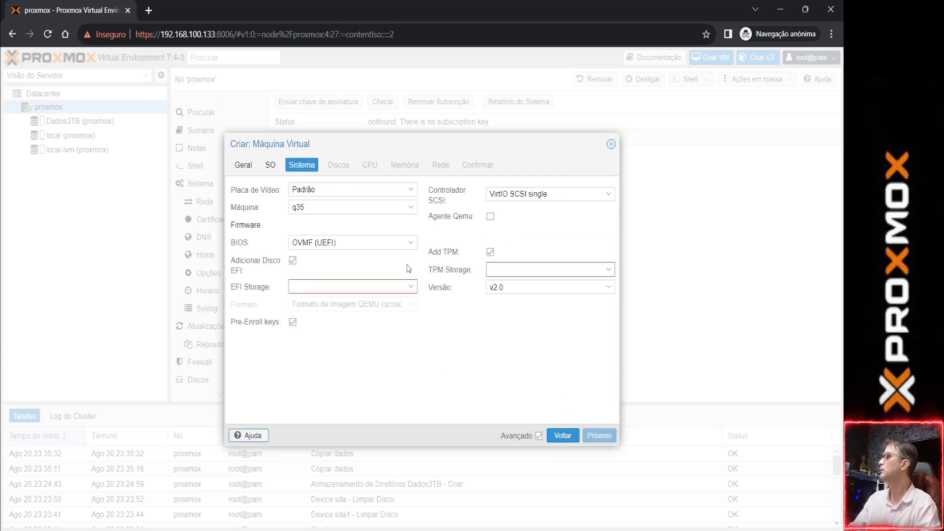
click(357, 190)
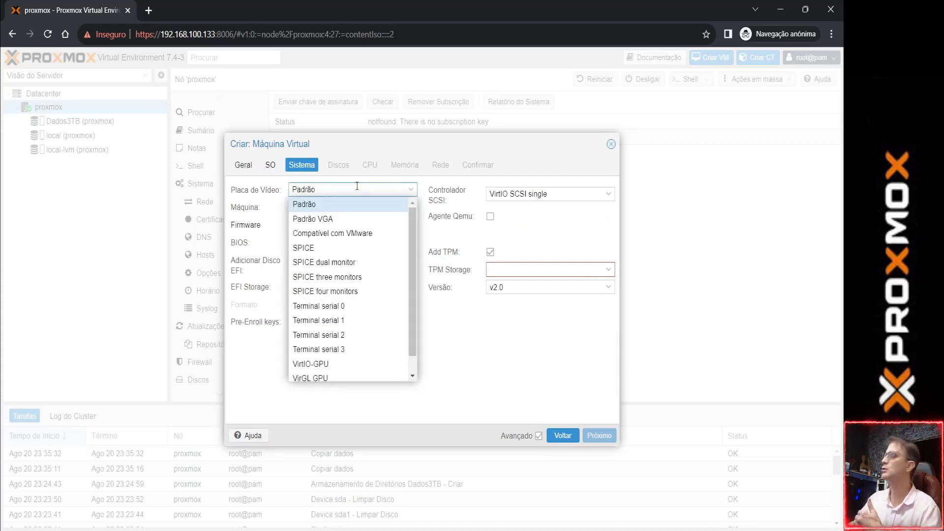
scroll(340, 258, down, 1)
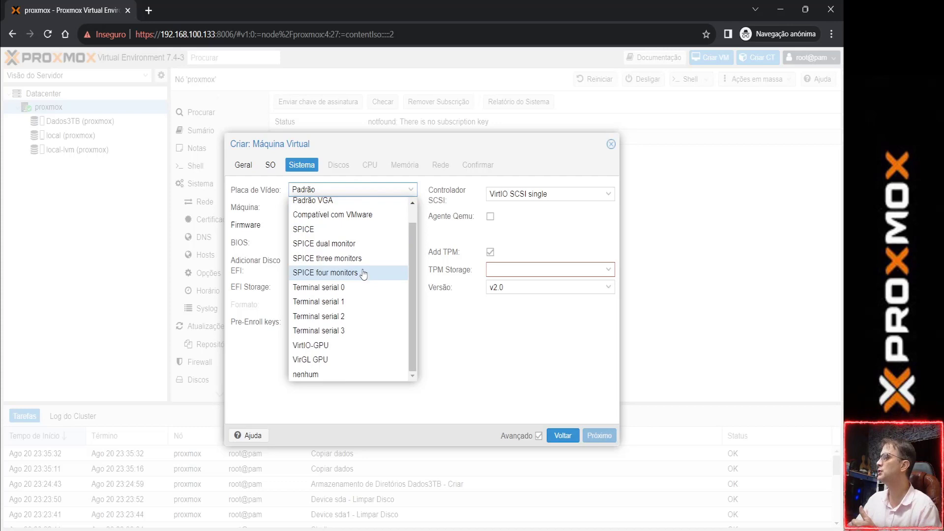
click(334, 348)
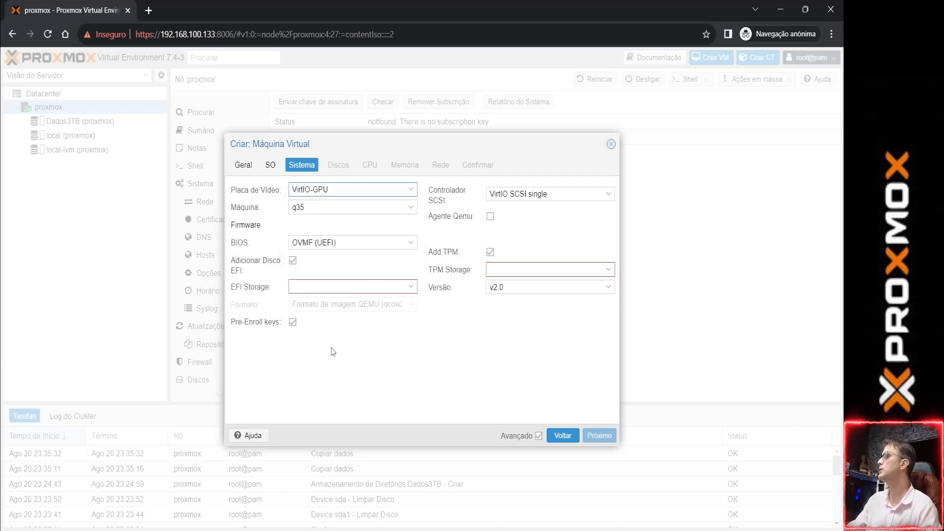
click(412, 209)
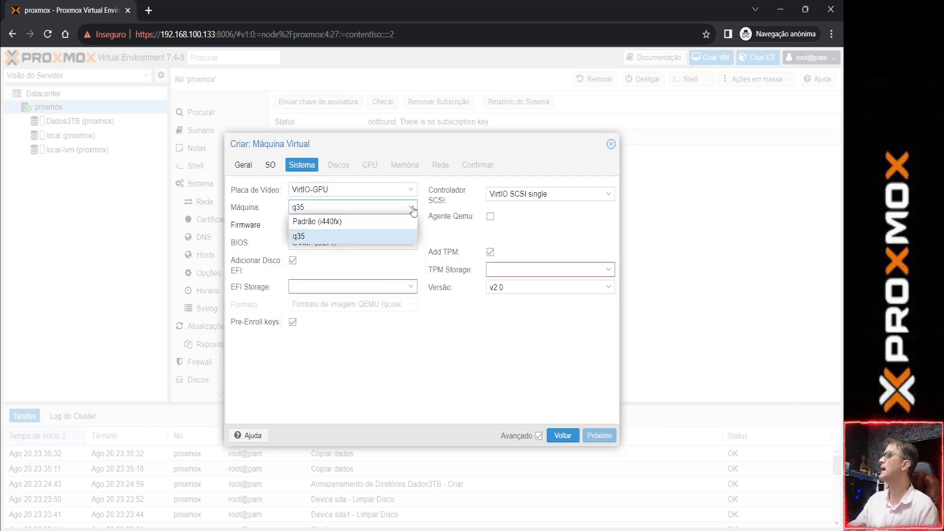
click(412, 209)
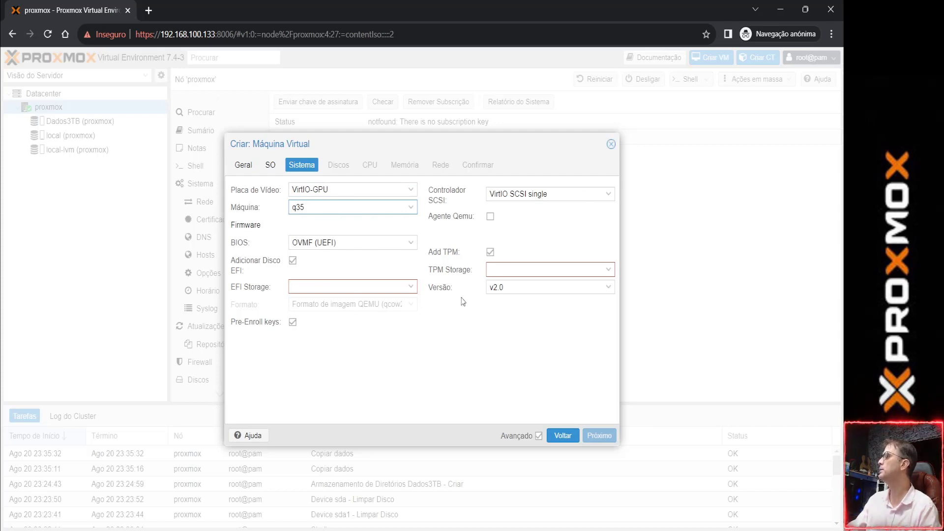
click(516, 269)
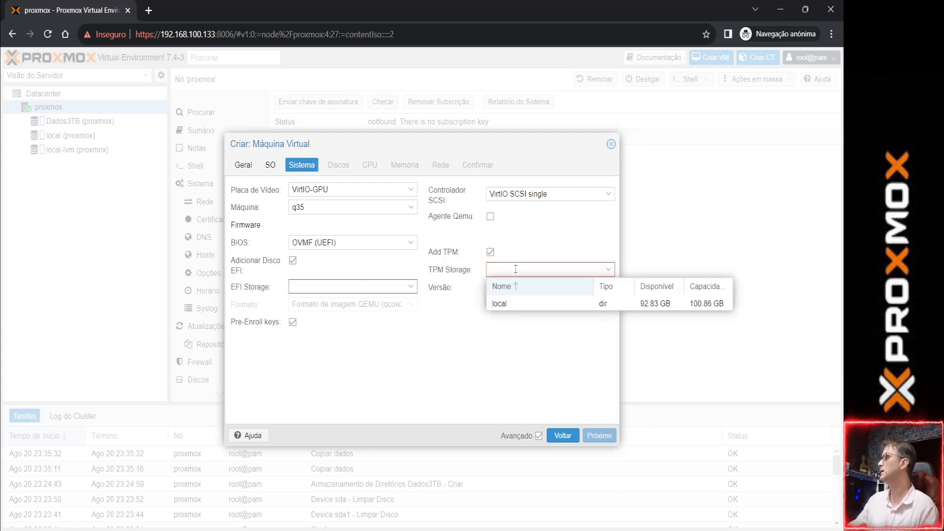
click(551, 304)
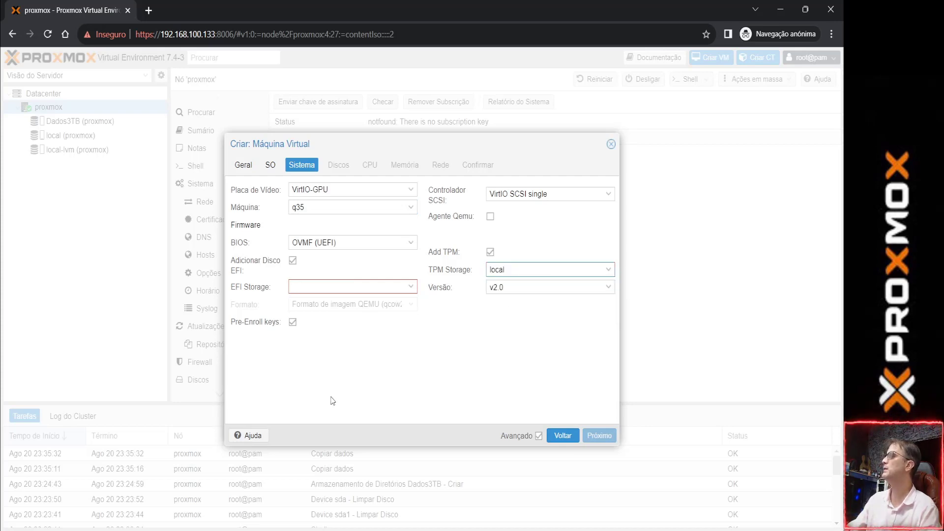
Set the EFI storage to local and continue to the virtual machine's disk settings.
click(322, 282)
click(328, 323)
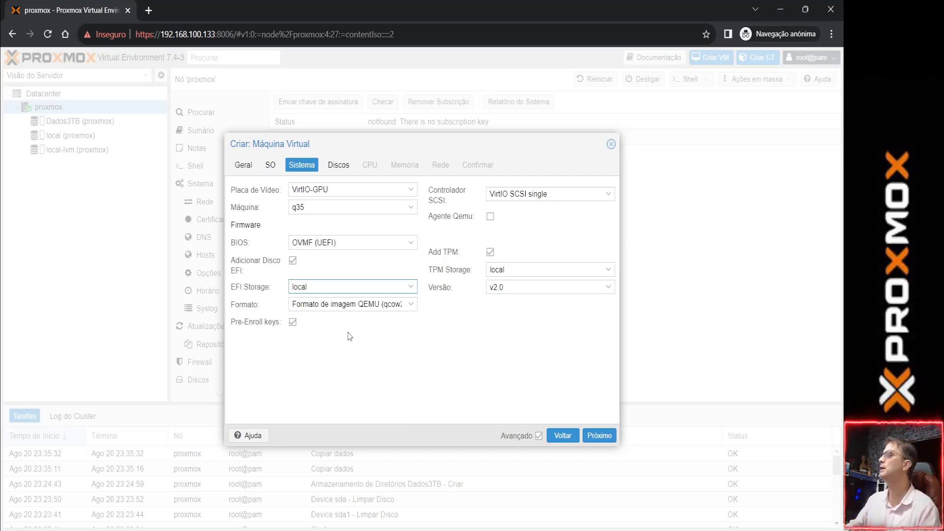
click(600, 437)
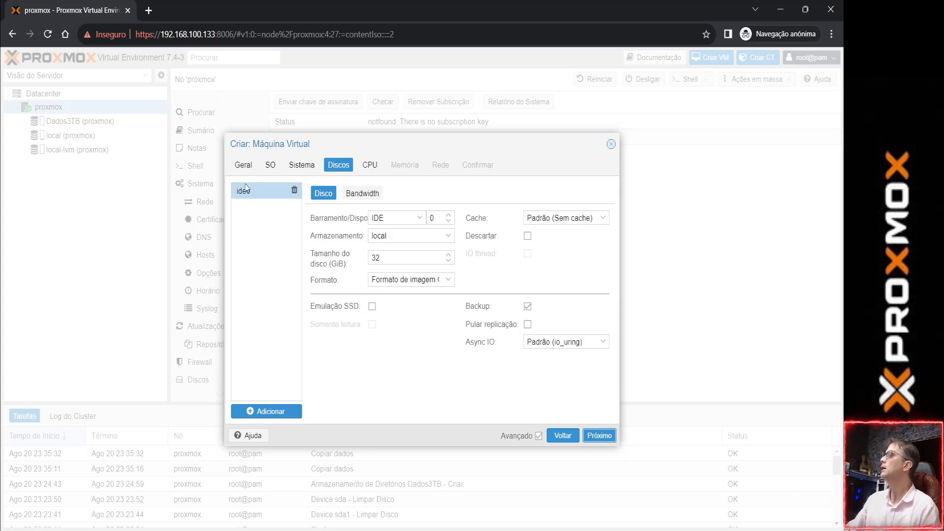
Set the ide0 disk size to 100 GiB, keeping the IDE bus and local storage.
drag(384, 260, 349, 265)
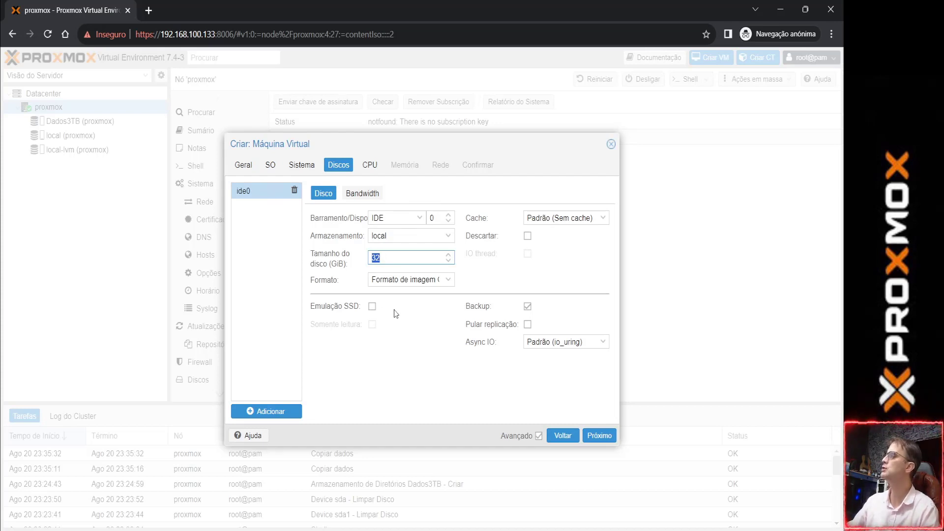
text(150)
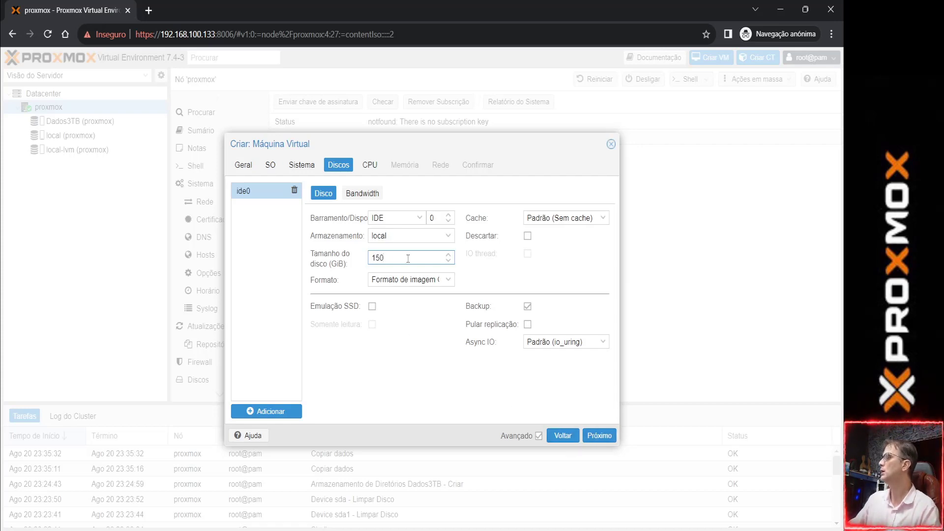
drag(408, 259, 344, 259)
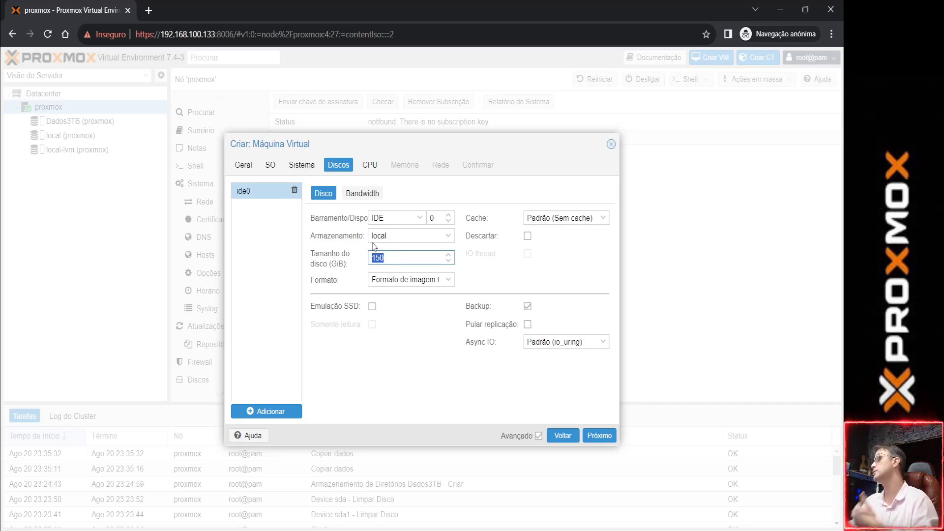
text(10)
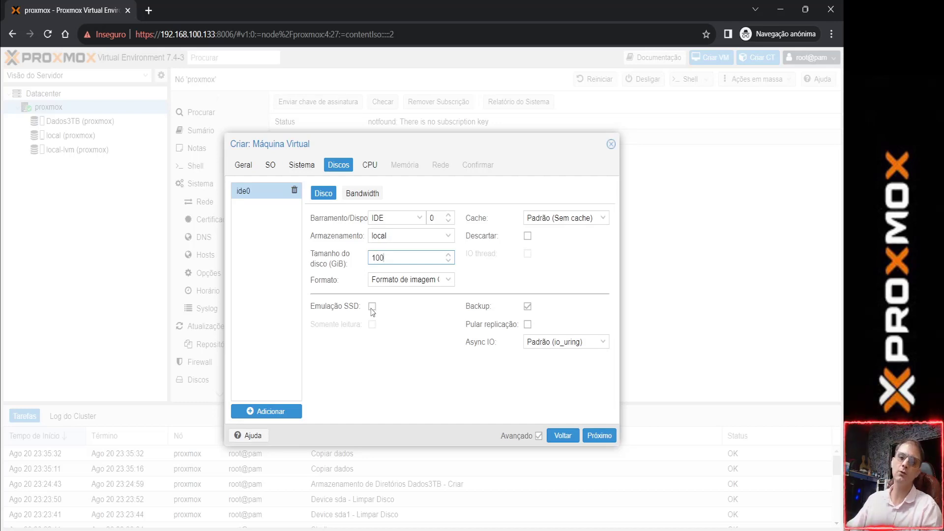
click(364, 194)
click(323, 193)
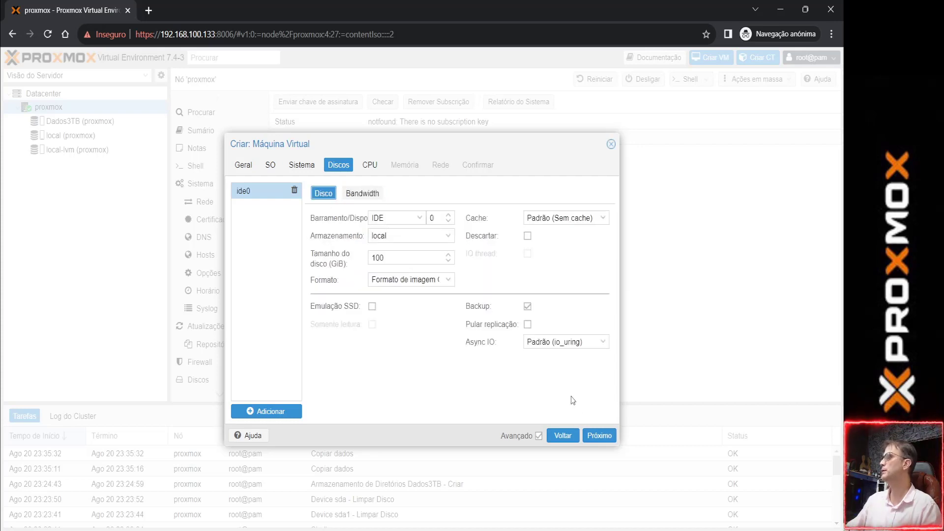
In the VM's CPU settings, set 2 sockets and 4 cores, keeping the default kvm64 type and the extra CPU flags at default.
click(600, 437)
double_click(302, 190)
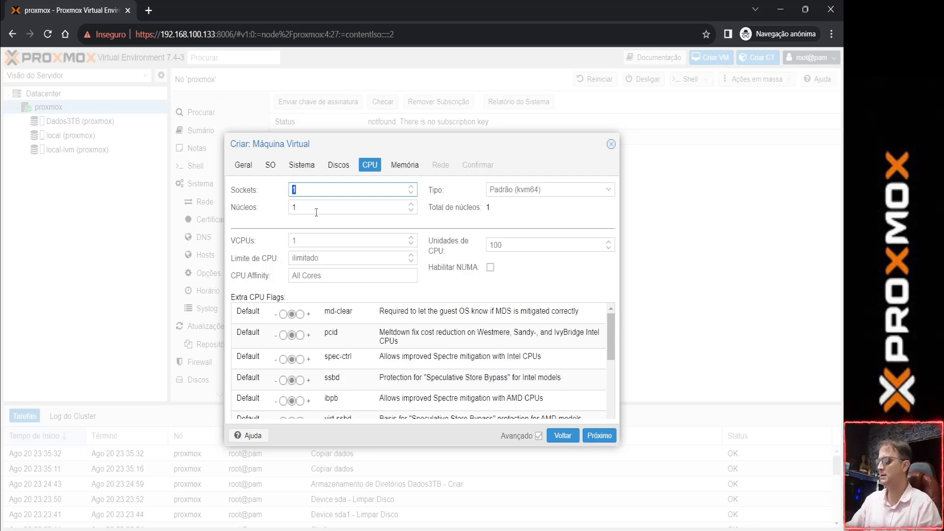
double_click(317, 212)
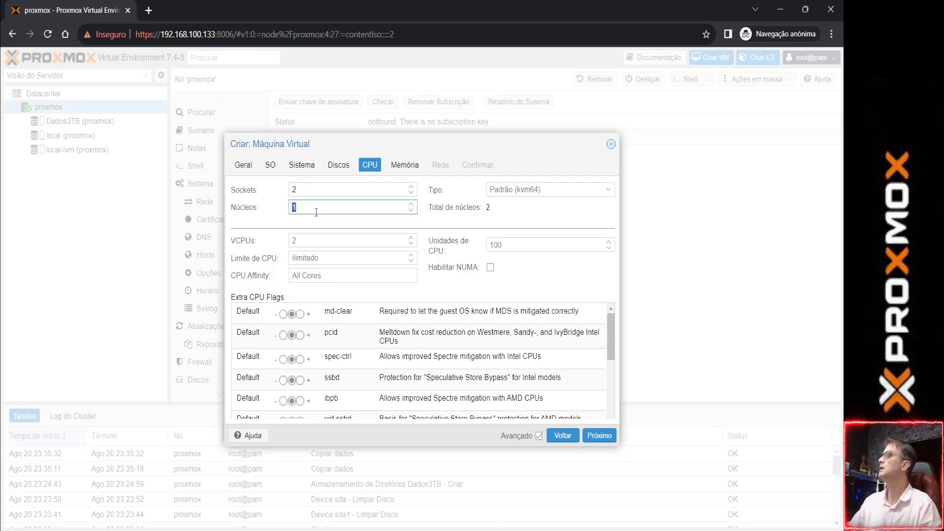
key(Tab)
key(Down)
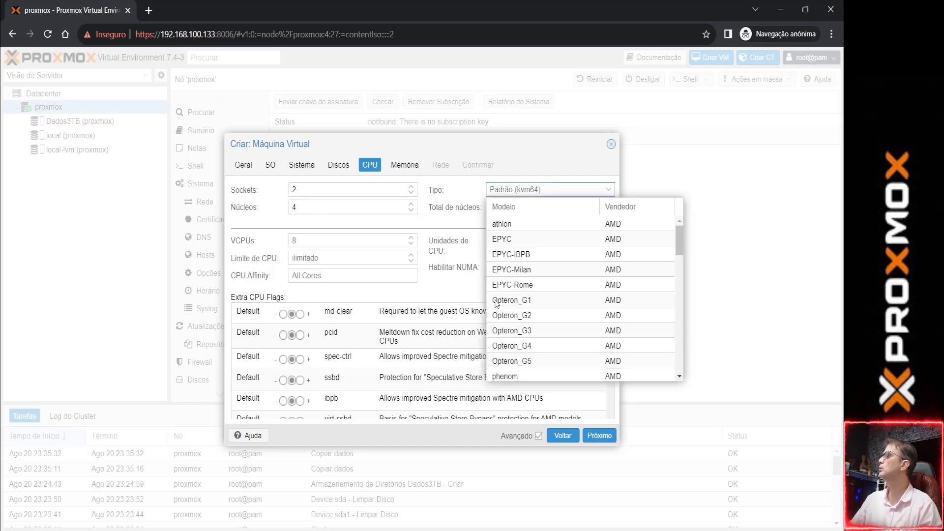
click(448, 212)
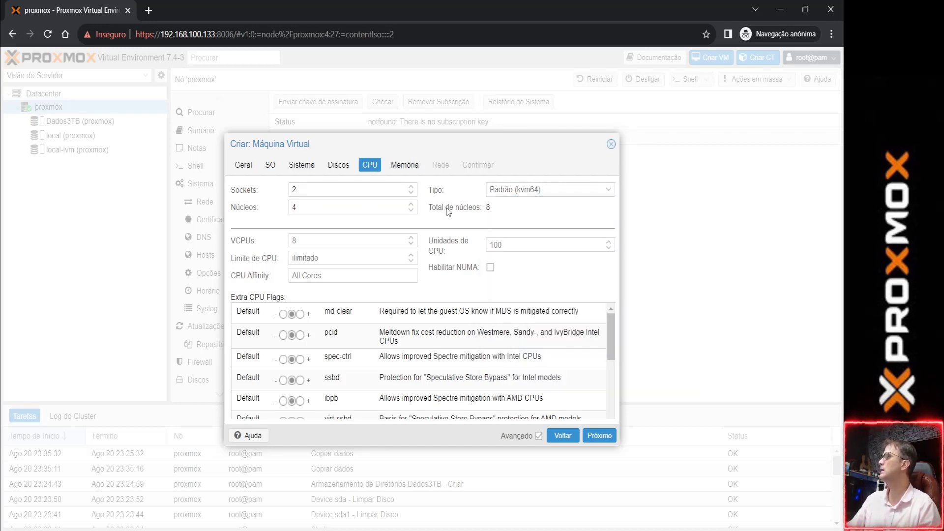
drag(499, 212, 477, 210)
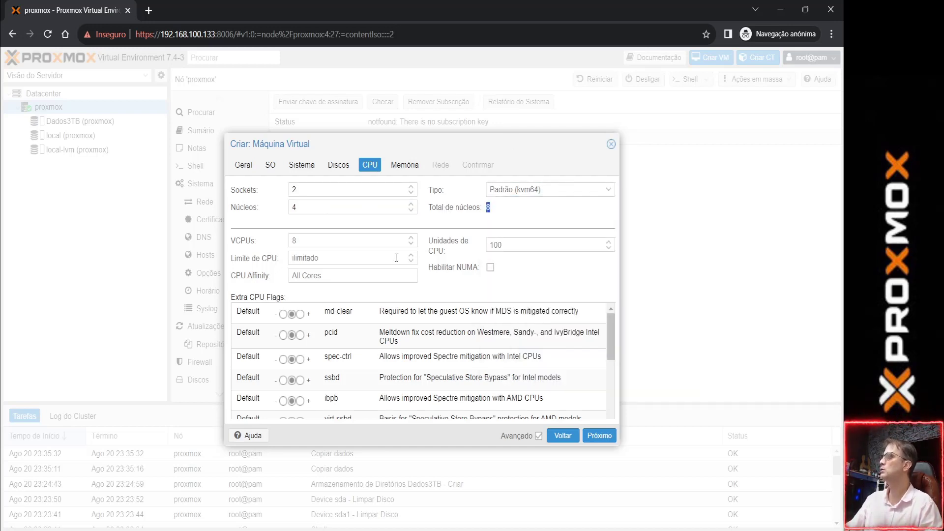
click(308, 243)
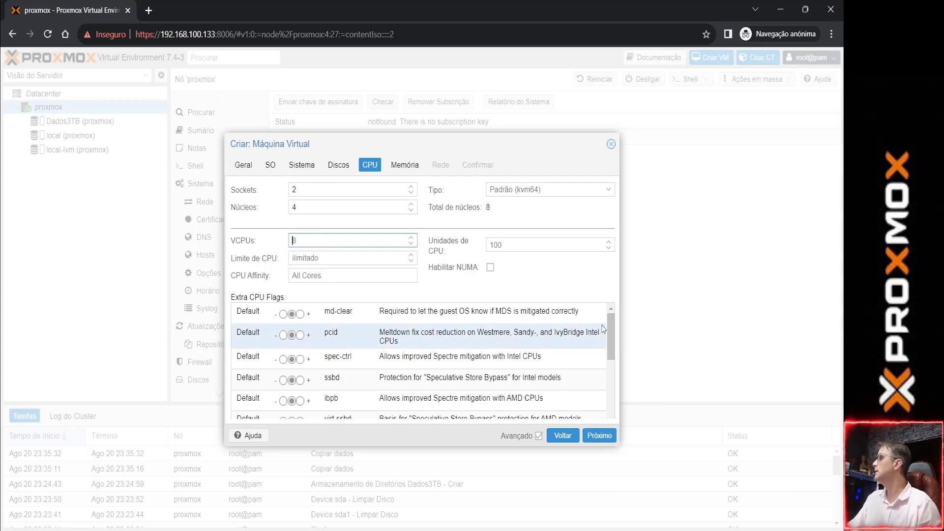
drag(611, 330, 612, 392)
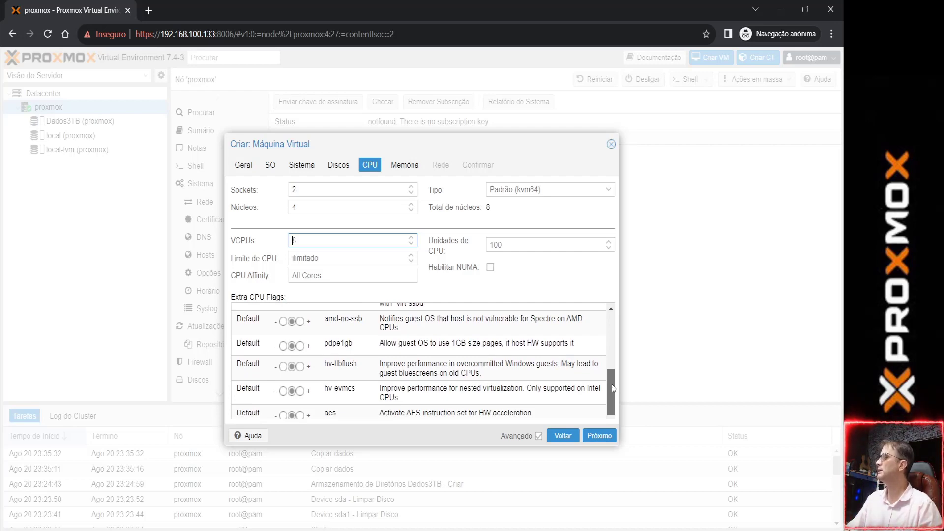
scroll(612, 385, up, 3)
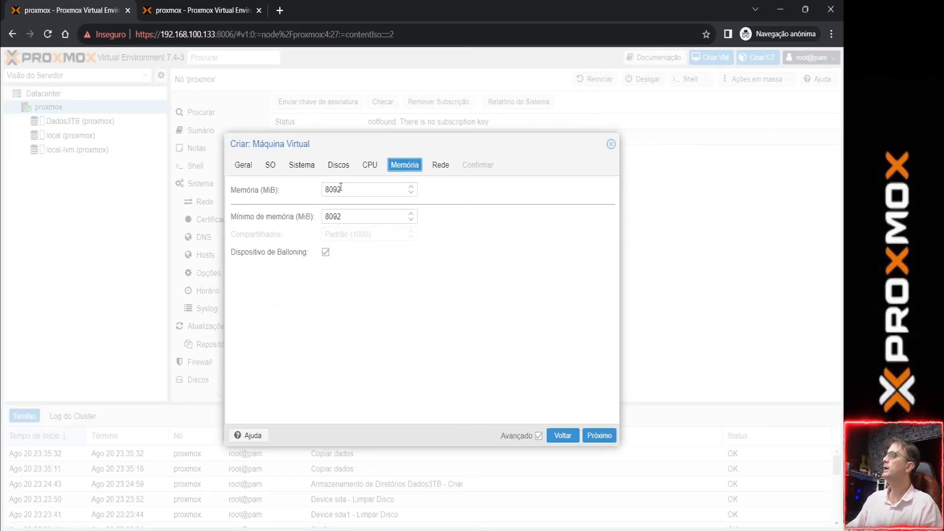
Keep the memory and minimum memory both at 8092 MiB and continue to the network settings.
double_click(341, 188)
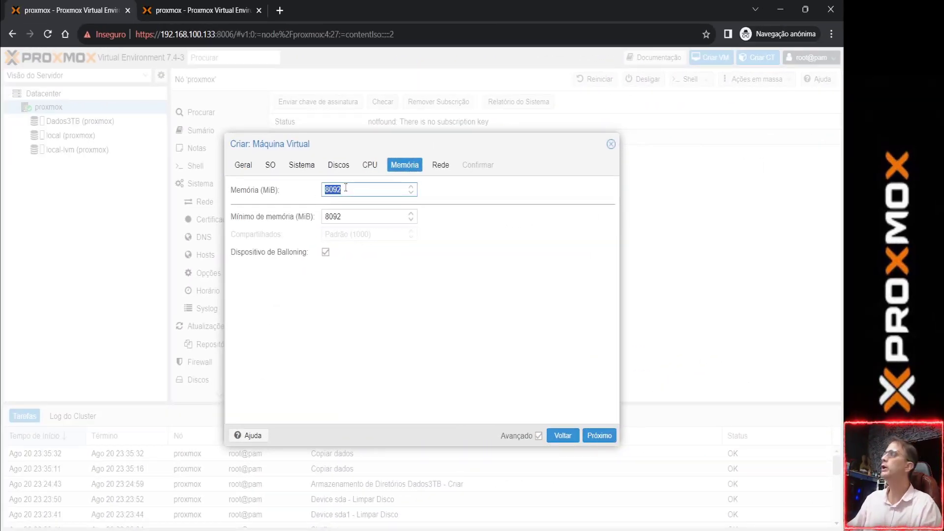
drag(347, 217, 315, 218)
drag(346, 190, 309, 190)
drag(343, 216, 313, 218)
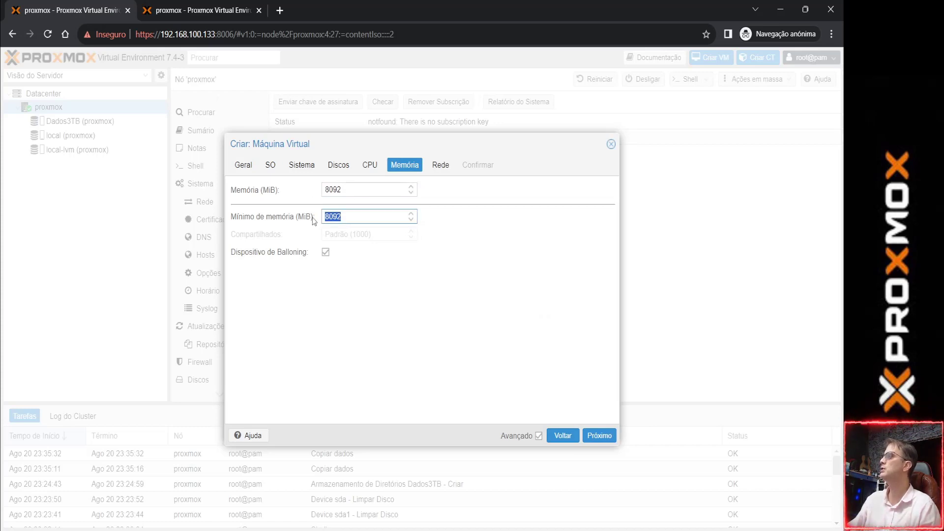
click(608, 438)
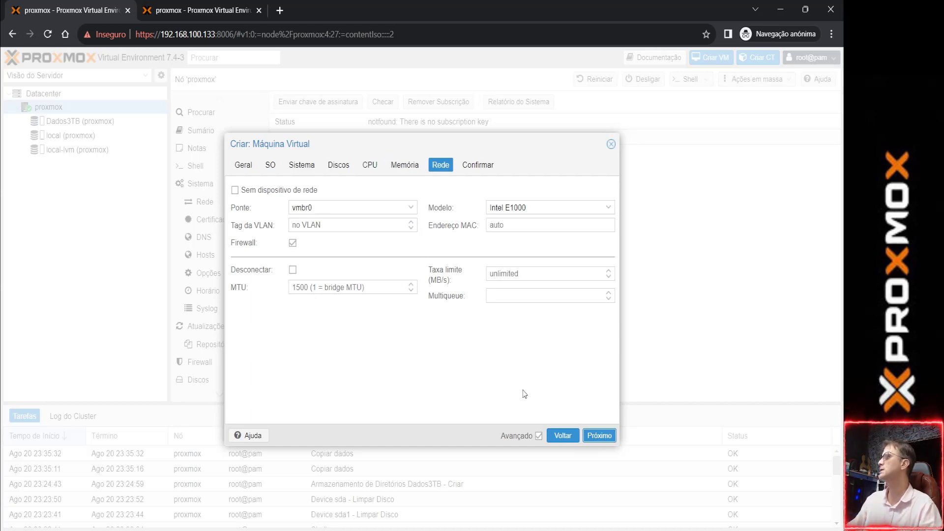
Set the network card model to VirtIO (paravirtualizado) on bridge vmbr0 and continue to the confirmation summary.
click(536, 203)
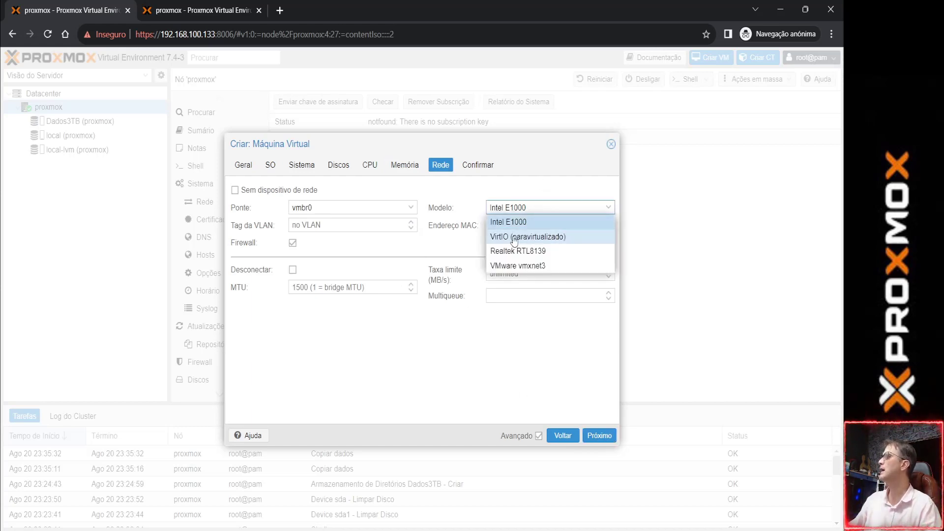
click(532, 238)
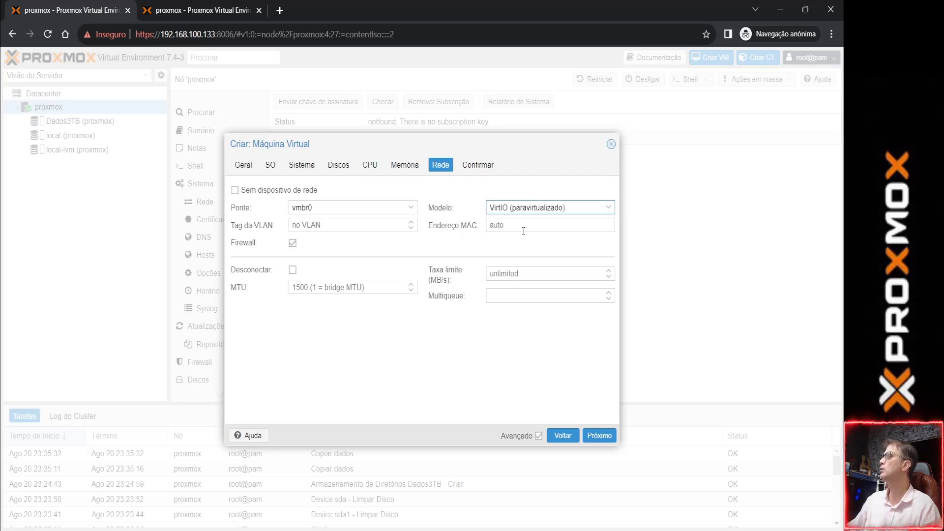
click(599, 437)
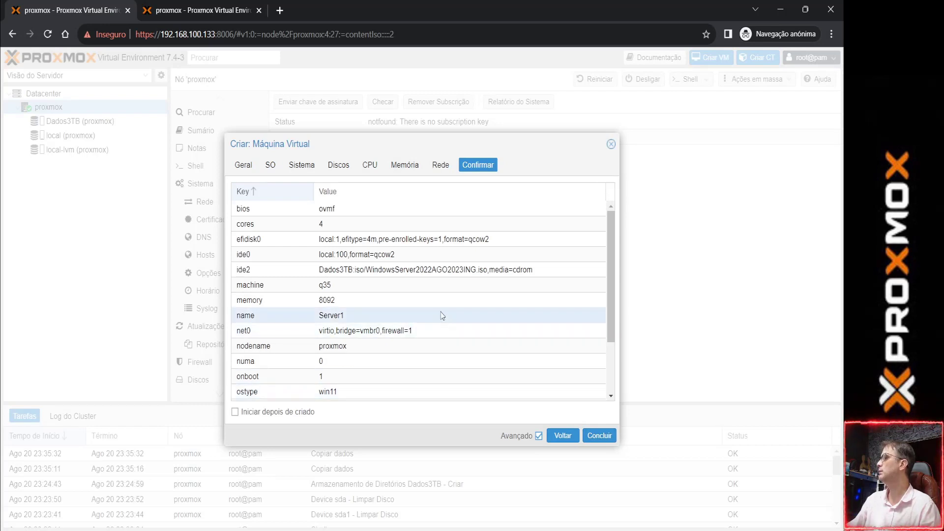
Review the configuration and create the virtual machine without starting it, and open Server1's summary.
scroll(412, 305, down, 1)
scroll(412, 305, down, 2)
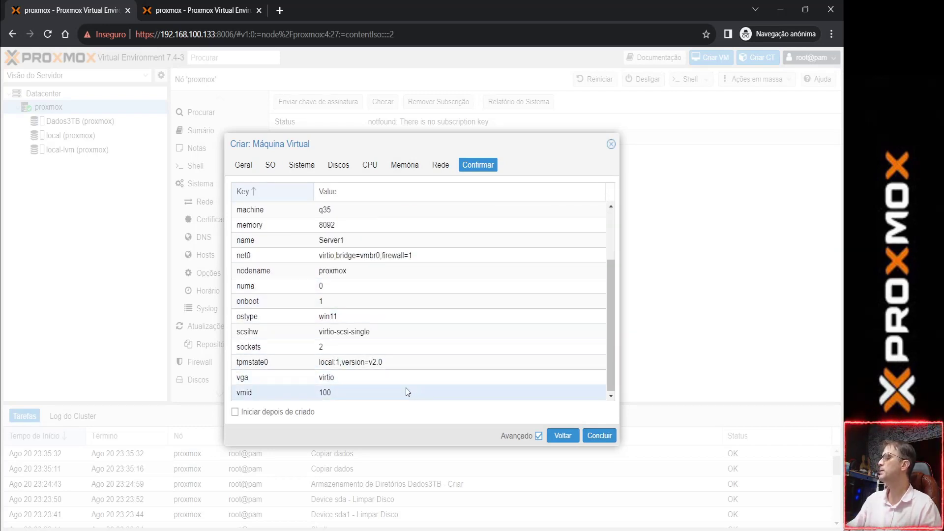
scroll(374, 376, up, 3)
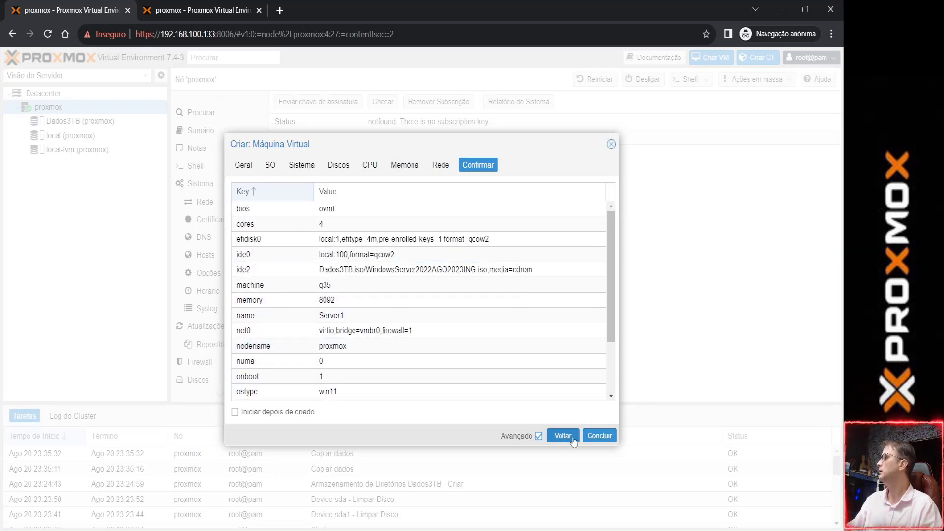
click(600, 436)
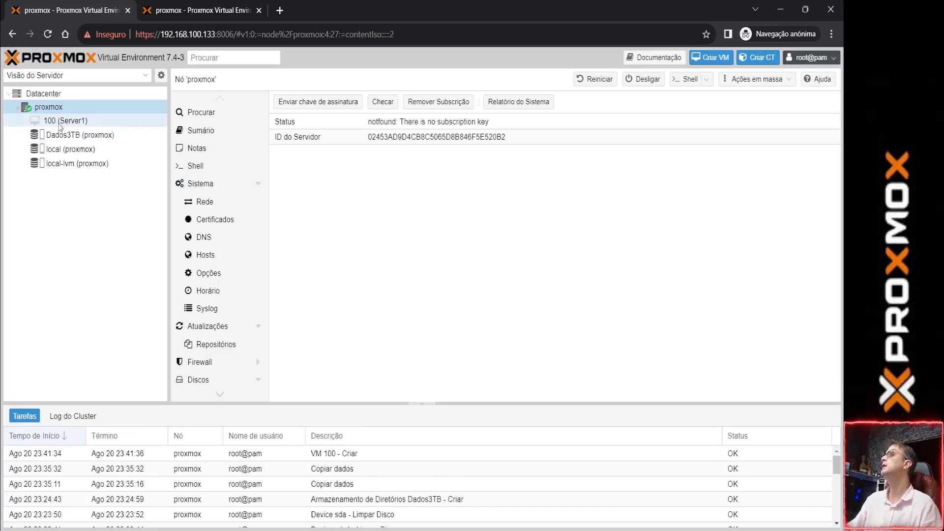
click(60, 122)
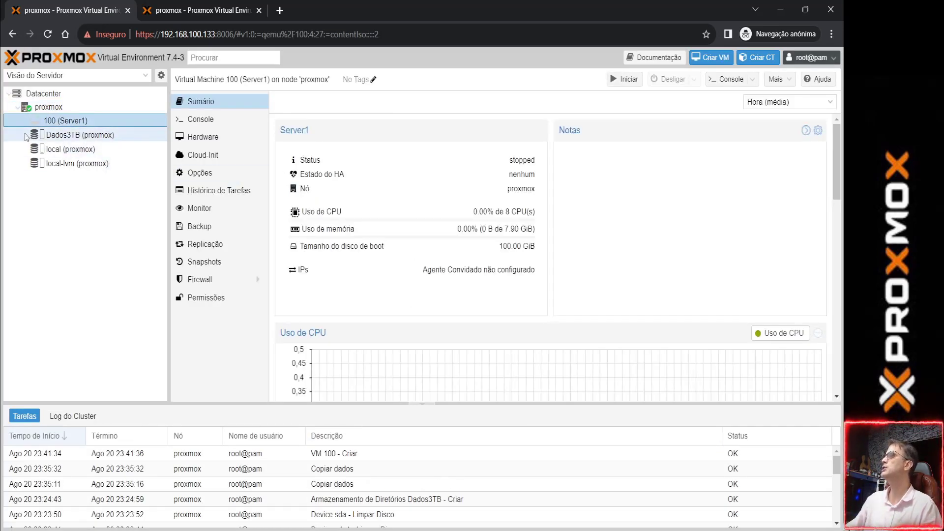